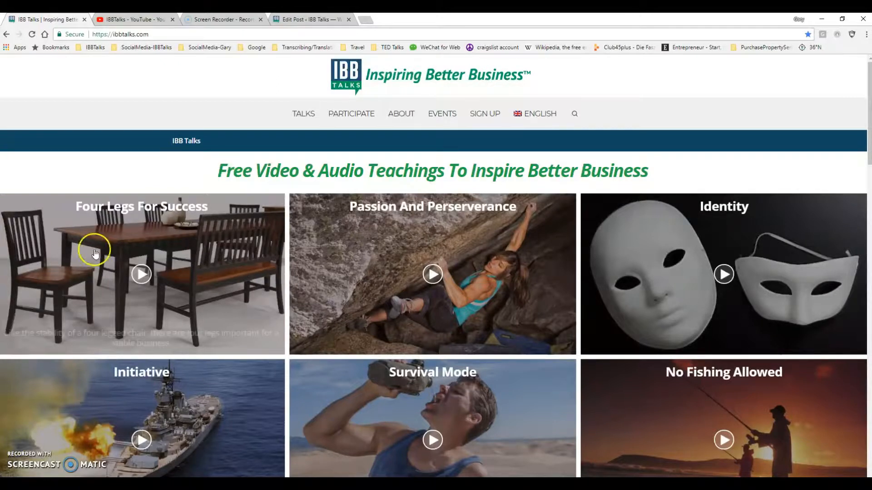
Switch the IBB Talks website to Swahili and open its Mafundisho page.
{"action": "mouse_move", "coordinate": [540, 130]}
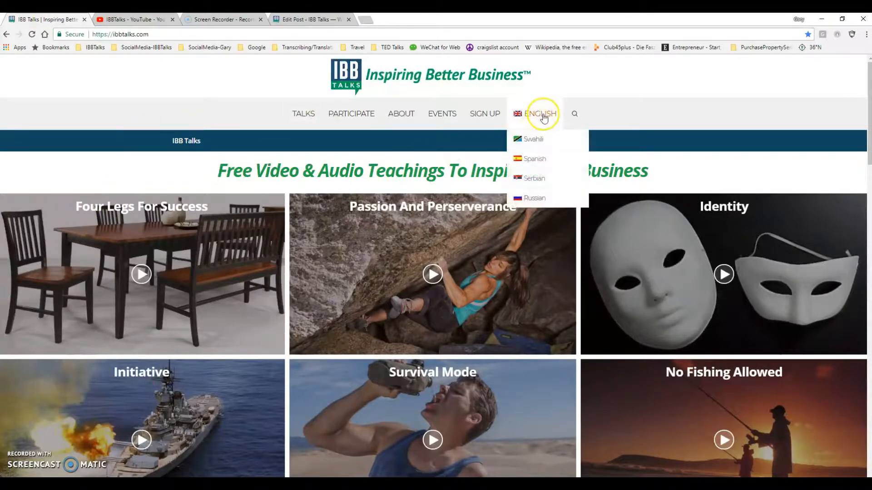
{"action": "left_click", "coordinate": [534, 140]}
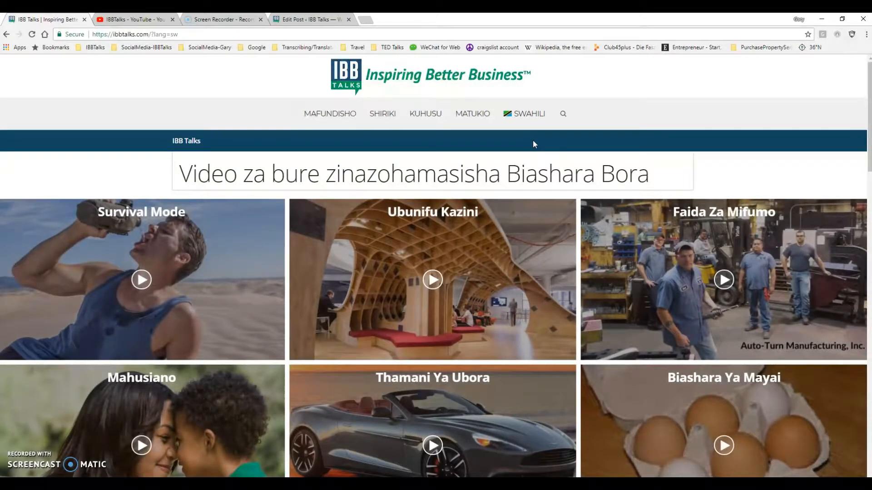
{"action": "left_click", "coordinate": [337, 117]}
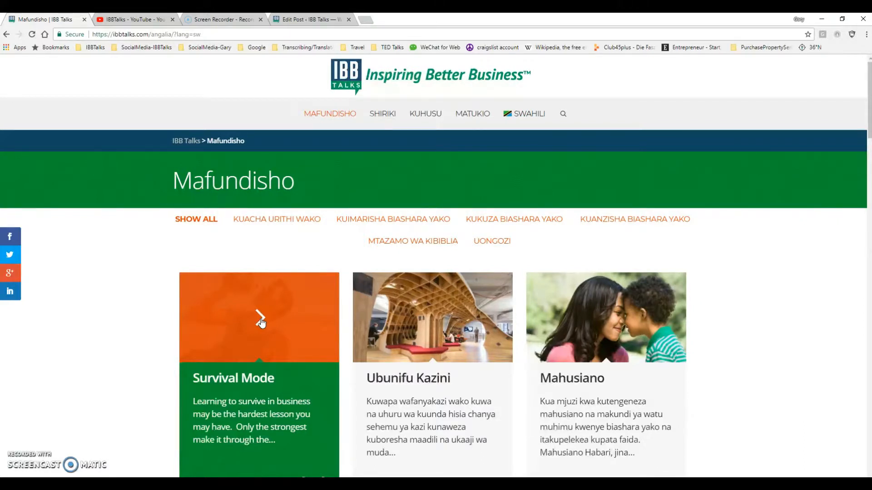
Switch to YouTube, sign in, and search for IBBTalks.
{"action": "key", "text": "ctrl+Tab"}
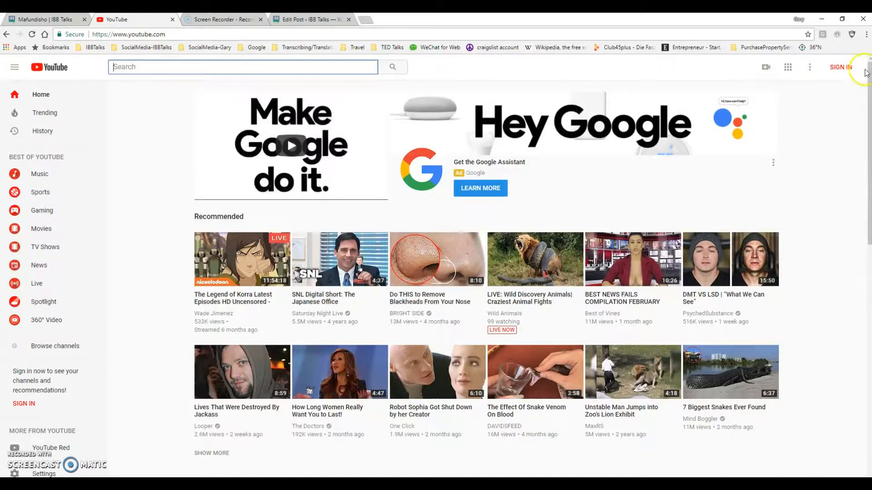
{"action": "left_click", "coordinate": [841, 67]}
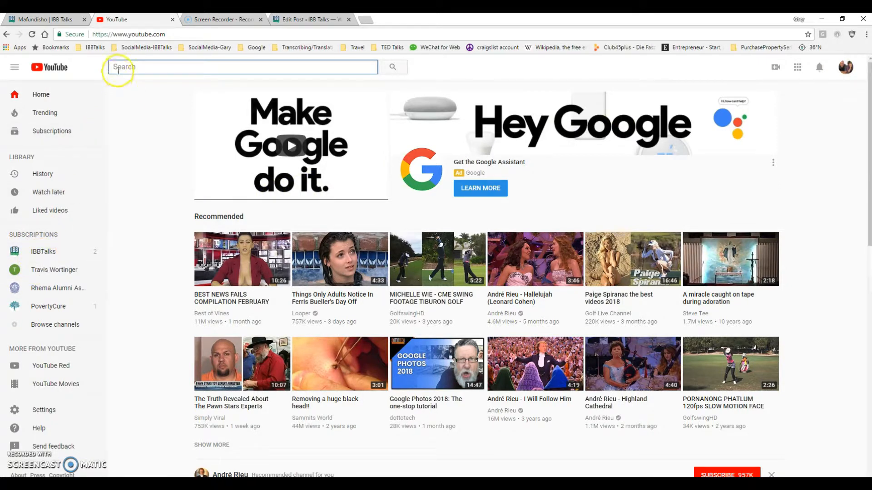
{"action": "type", "text": "iBBTalks"}
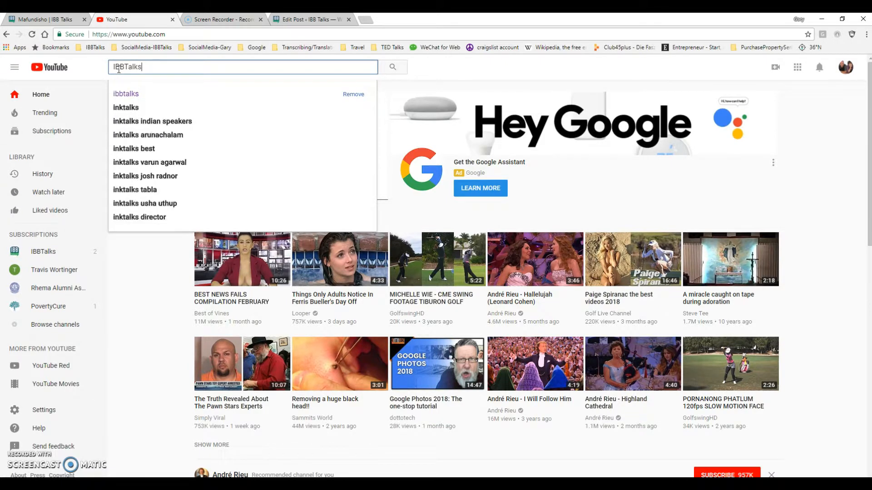
{"action": "left_click", "coordinate": [50, 250]}
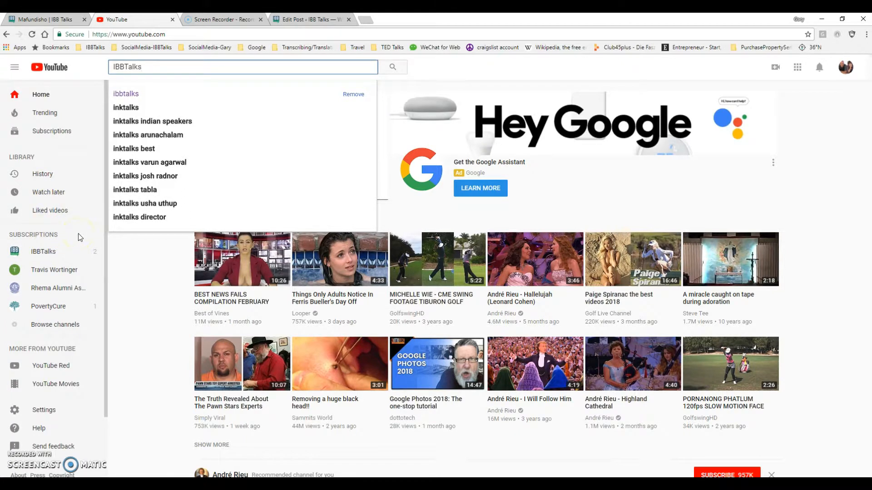
{"action": "key", "text": "Return"}
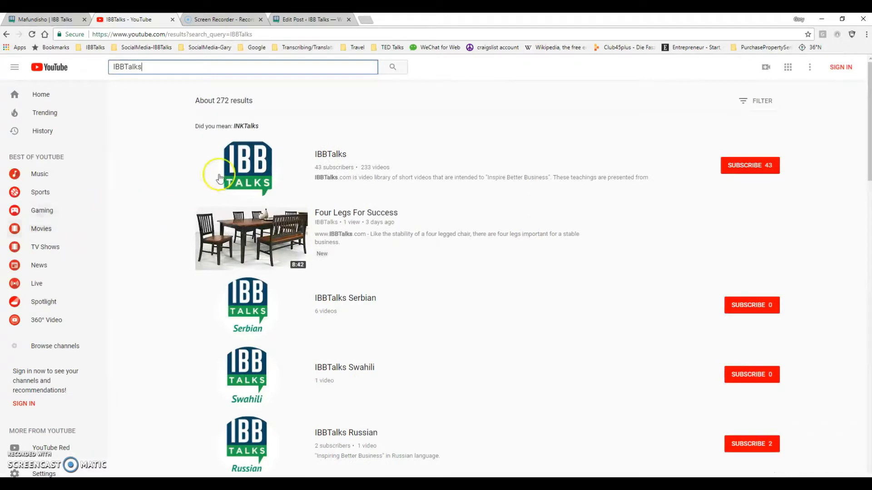
Open the Survival Mode video from the IBBTalks channel's uploads and pause it.
{"action": "left_click", "coordinate": [246, 163]}
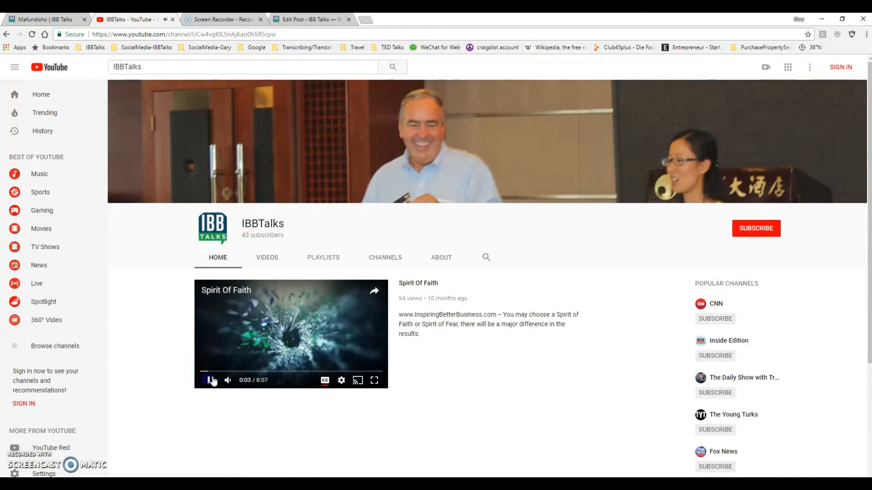
{"action": "left_click", "coordinate": [267, 258]}
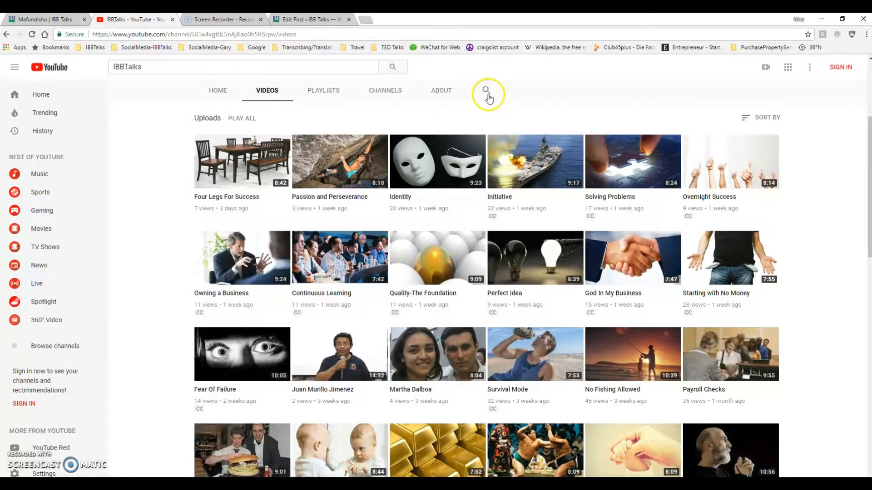
{"action": "left_click", "coordinate": [538, 355]}
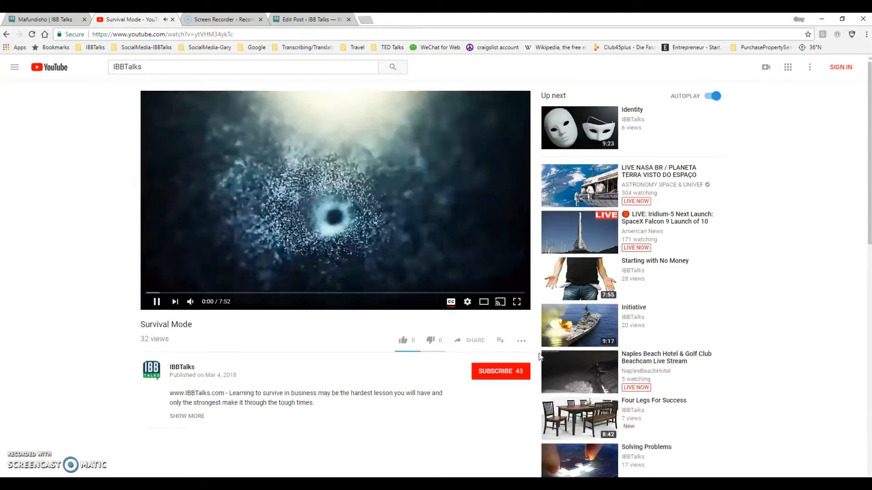
{"action": "left_click", "coordinate": [155, 302]}
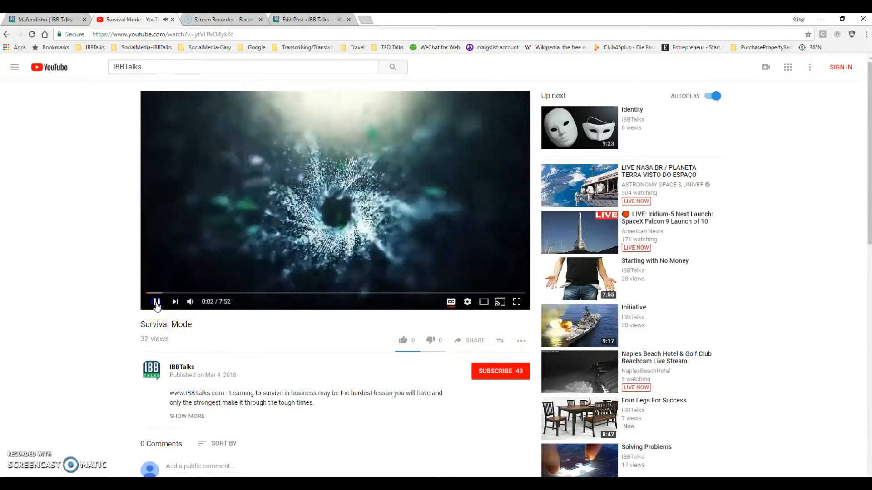
Examine the subtitle language options of the Survival Mode video, choosing English.
{"action": "left_click", "coordinate": [467, 302]}
{"action": "left_click", "coordinate": [460, 261]}
{"action": "left_click", "coordinate": [454, 246]}
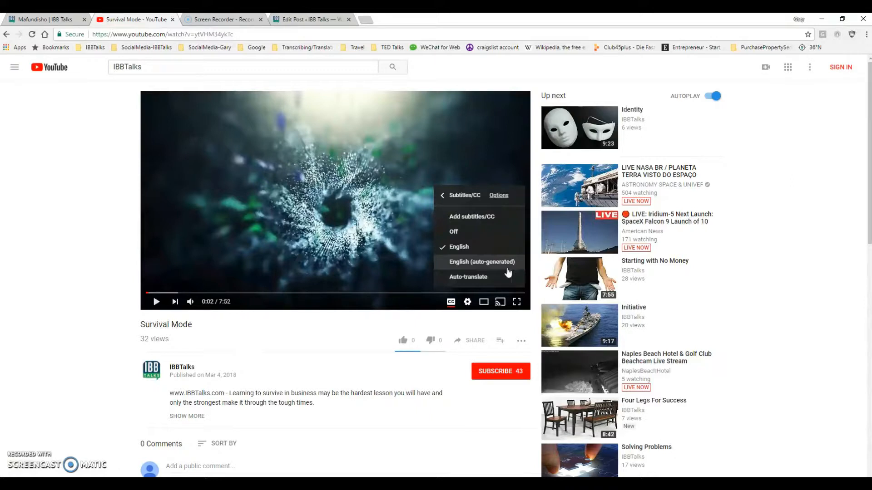
{"action": "left_click", "coordinate": [465, 252]}
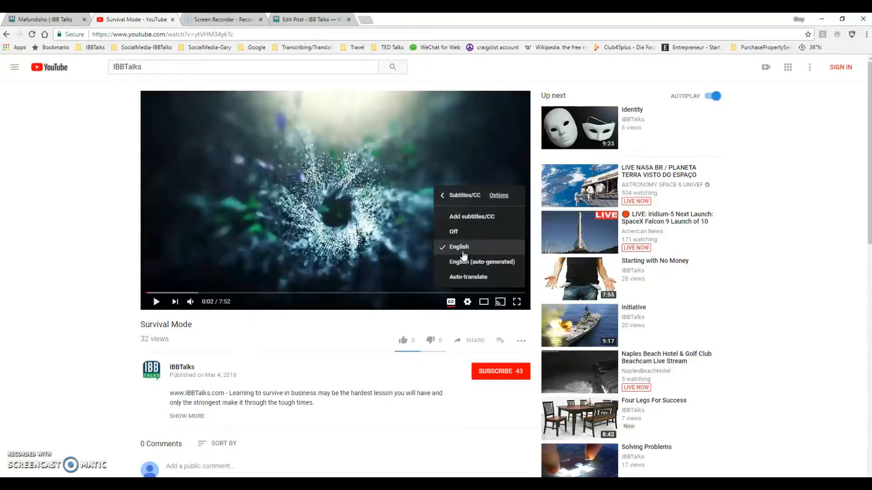
{"action": "left_click", "coordinate": [460, 249]}
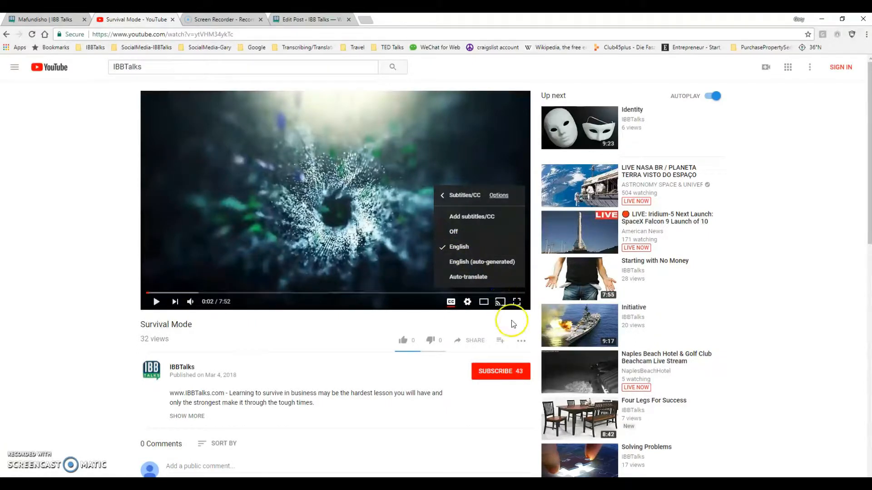
Start adding translations to the Survival Mode video and set the language to translate into as Swahili.
{"action": "left_click", "coordinate": [522, 343]}
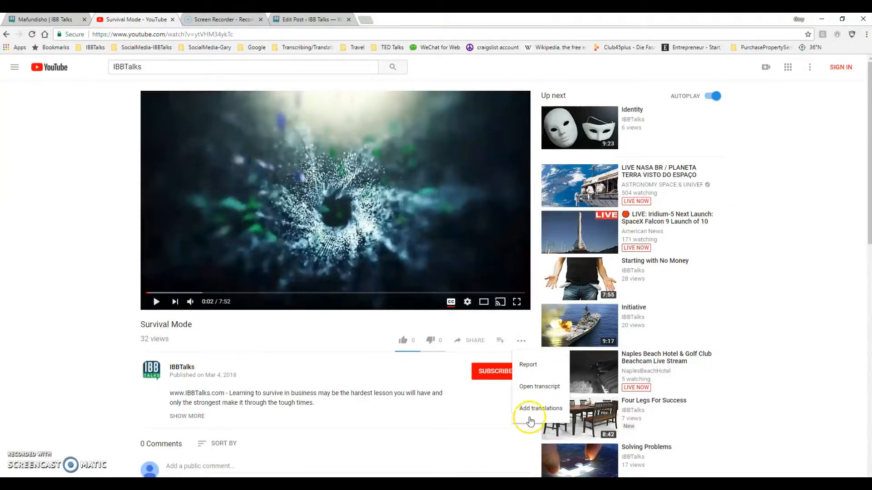
{"action": "left_click", "coordinate": [534, 409]}
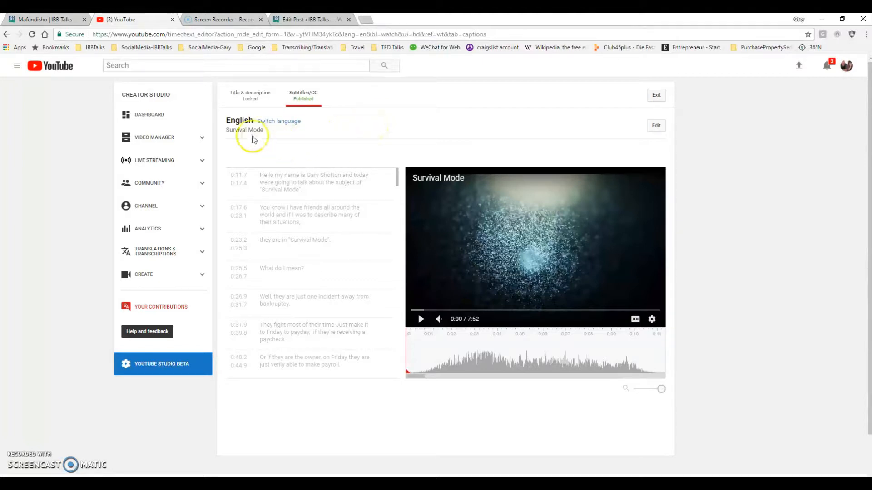
{"action": "left_click", "coordinate": [281, 122]}
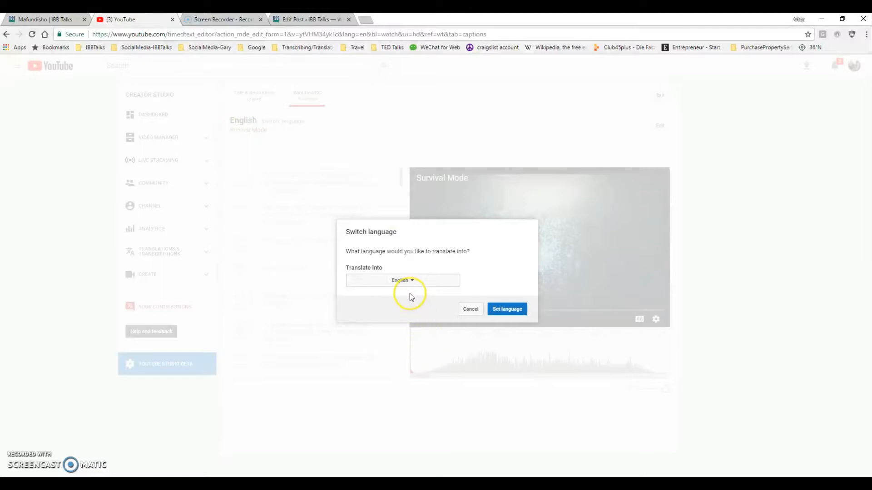
{"action": "left_click", "coordinate": [409, 281]}
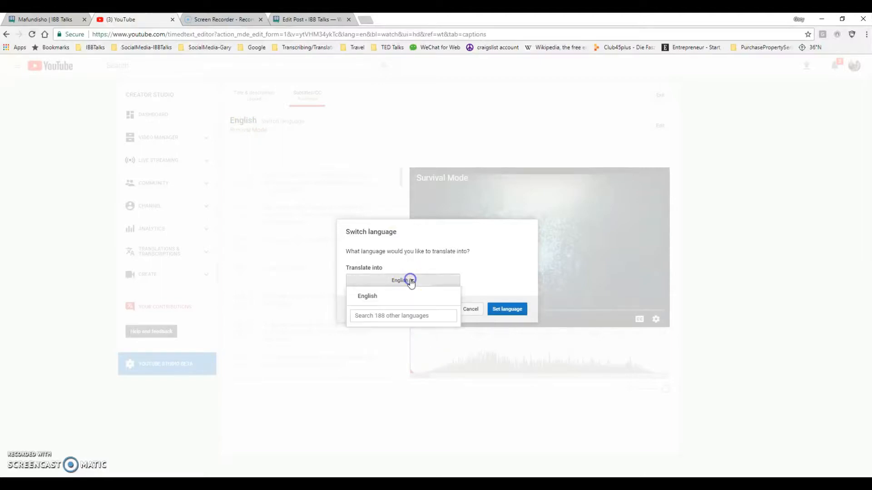
{"action": "left_click", "coordinate": [376, 315]}
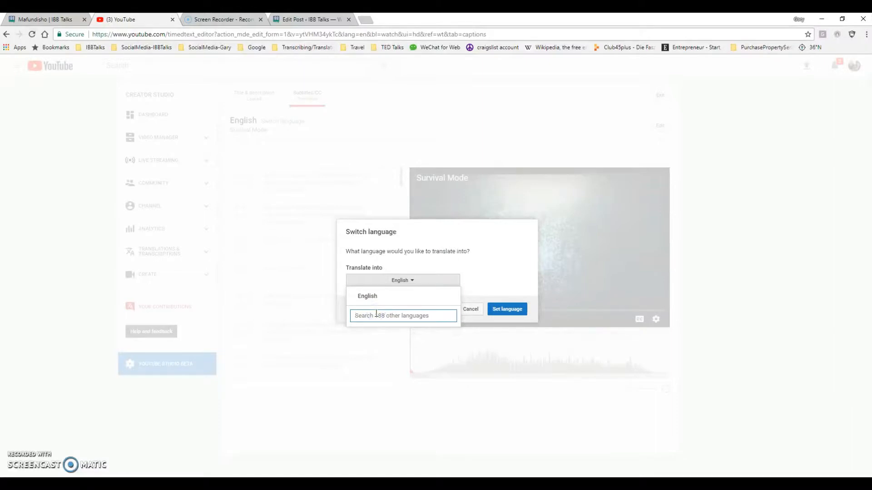
{"action": "type", "text": "Sw"}
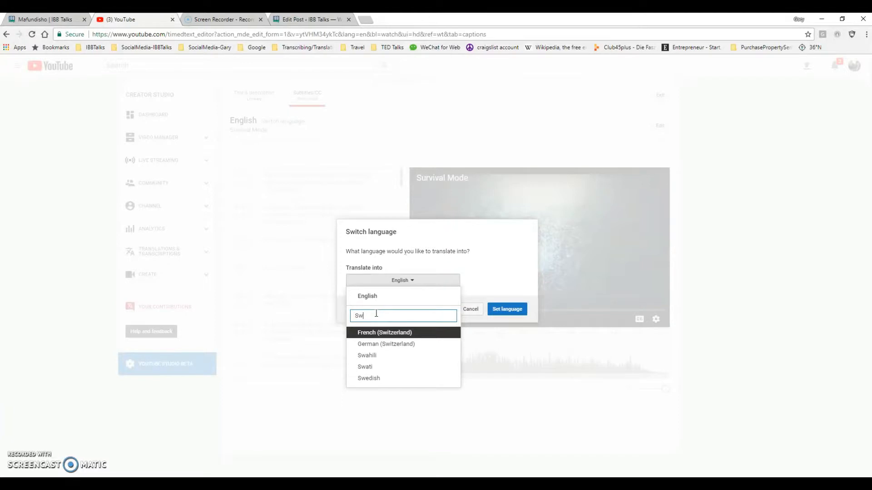
{"action": "left_click", "coordinate": [367, 356]}
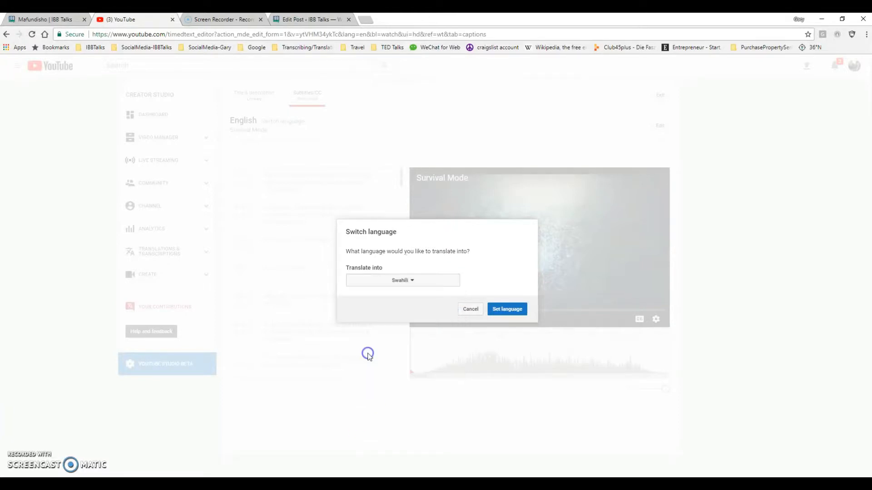
{"action": "left_click", "coordinate": [521, 309]}
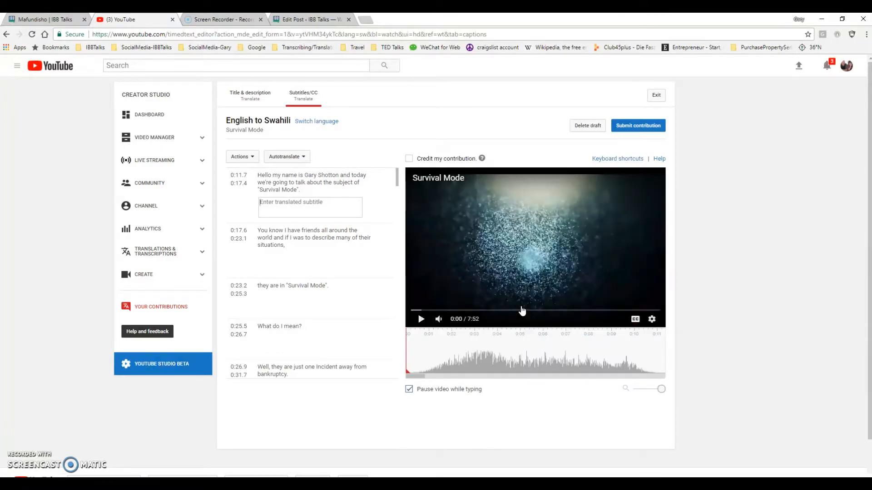
Enter "jpaosdifjasdf apsodifj aosijf" as trial text for the first translated subtitle and briefly play the video.
{"action": "left_click", "coordinate": [457, 310]}
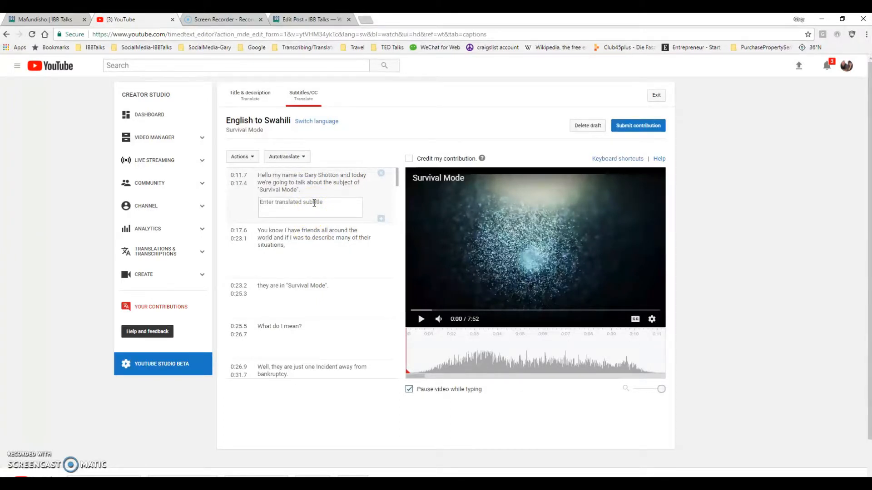
{"action": "type", "text": "jpaosdifjasdf apsodfj aosijf"}
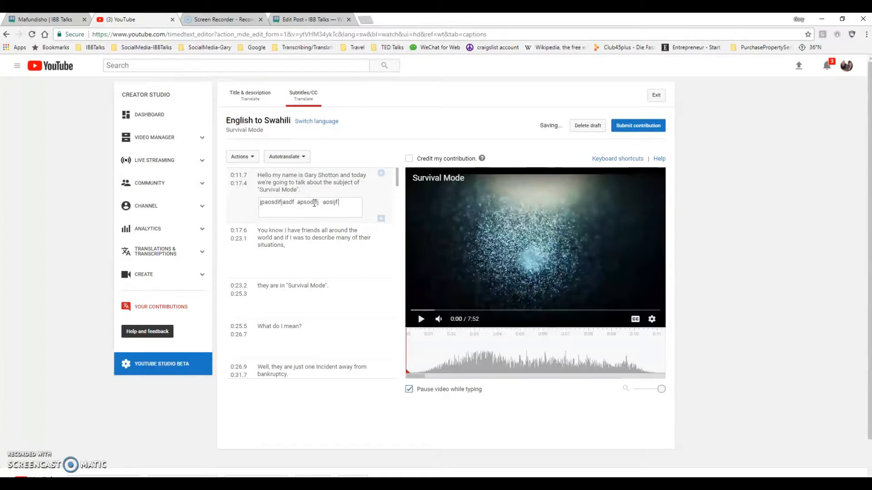
{"action": "left_click", "coordinate": [439, 320]}
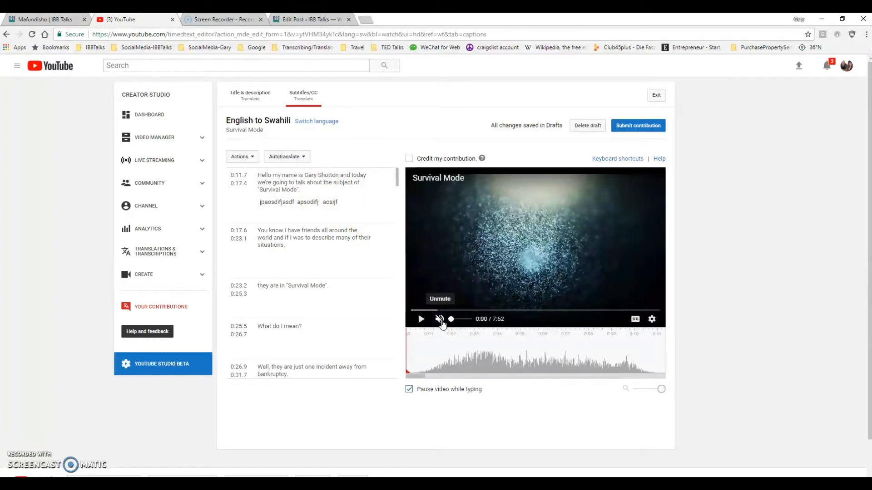
{"action": "left_click", "coordinate": [439, 320]}
{"action": "left_click", "coordinate": [421, 320]}
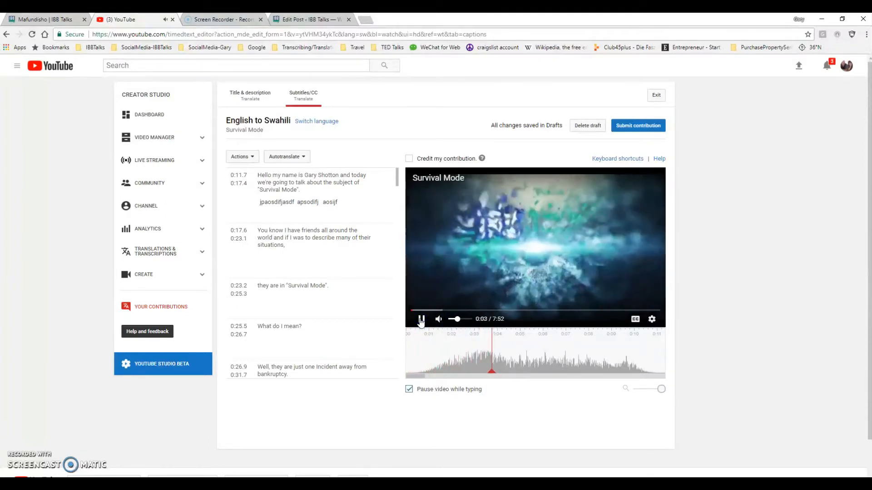
{"action": "left_click", "coordinate": [421, 320]}
Delete the trial text from the first subtitle's translation.
{"action": "left_click", "coordinate": [270, 182]}
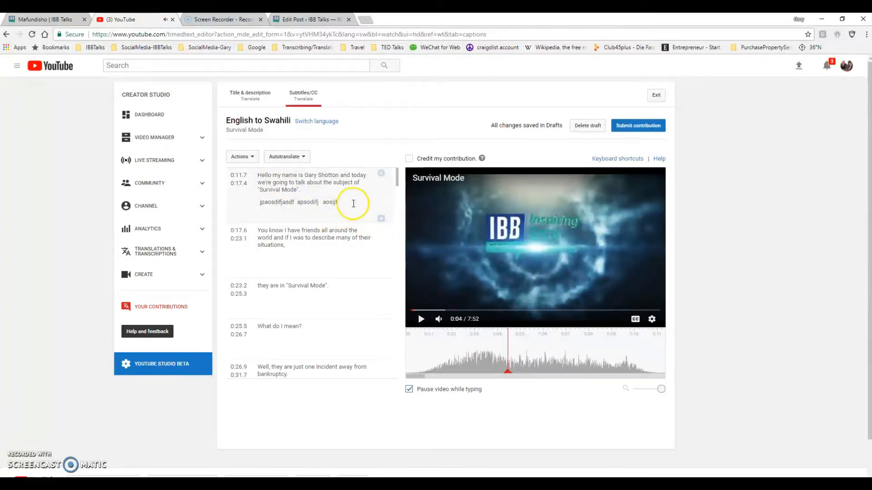
{"action": "left_click", "coordinate": [349, 204]}
{"action": "left_click_drag", "start_coordinate": [349, 204], "coordinate": [249, 208]}
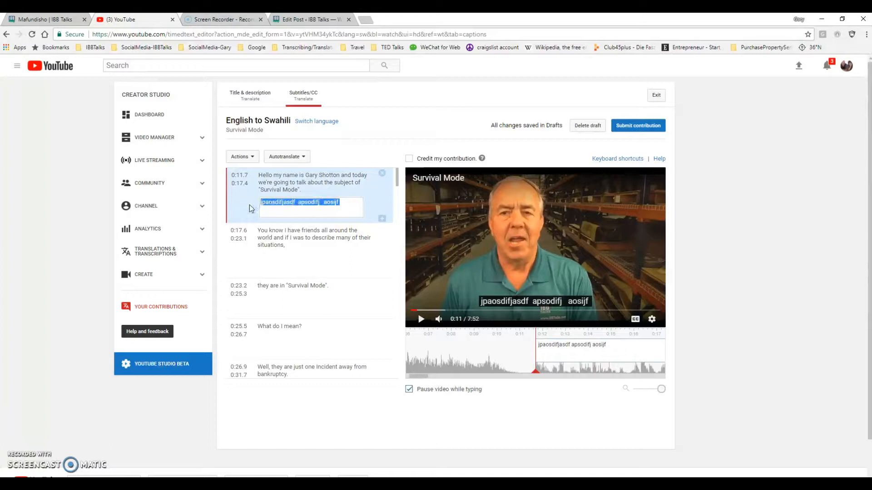
{"action": "key", "text": "BackSpace"}
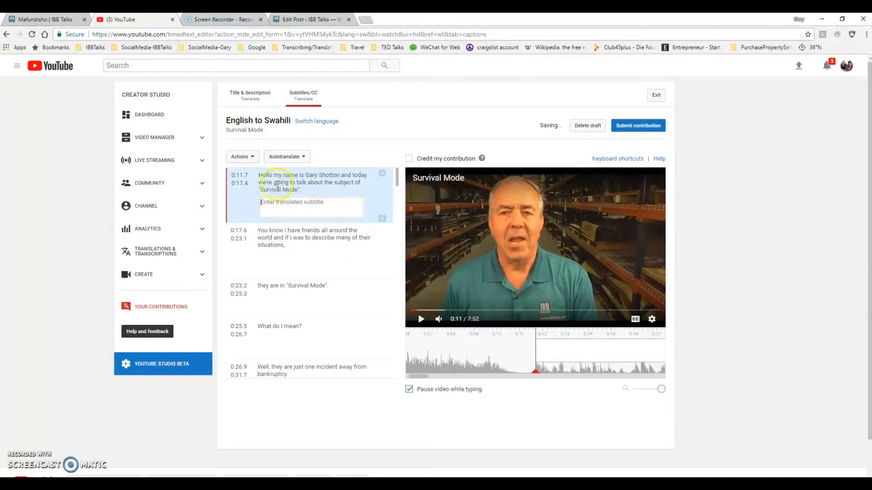
Autotranslate the English subtitles into Swahili and review the first two translated lines against the video.
{"action": "left_click", "coordinate": [304, 158]}
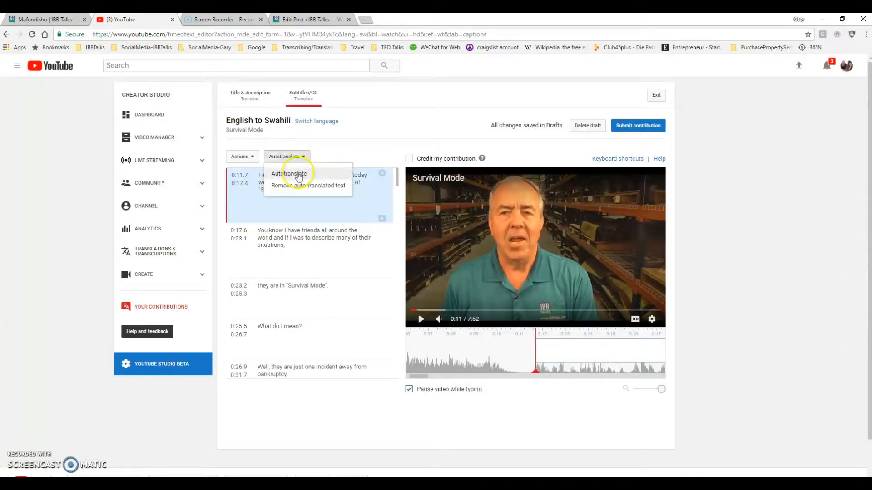
{"action": "left_click", "coordinate": [299, 176]}
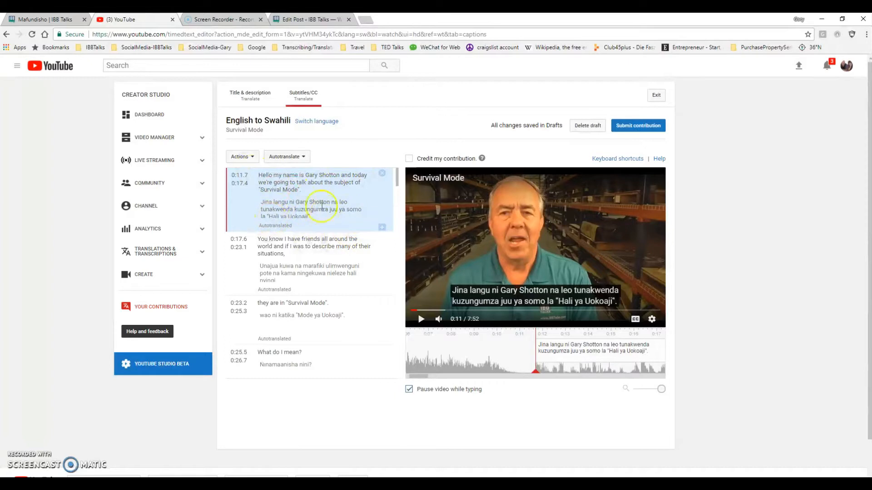
{"action": "left_click", "coordinate": [283, 245]}
{"action": "left_click", "coordinate": [283, 279]}
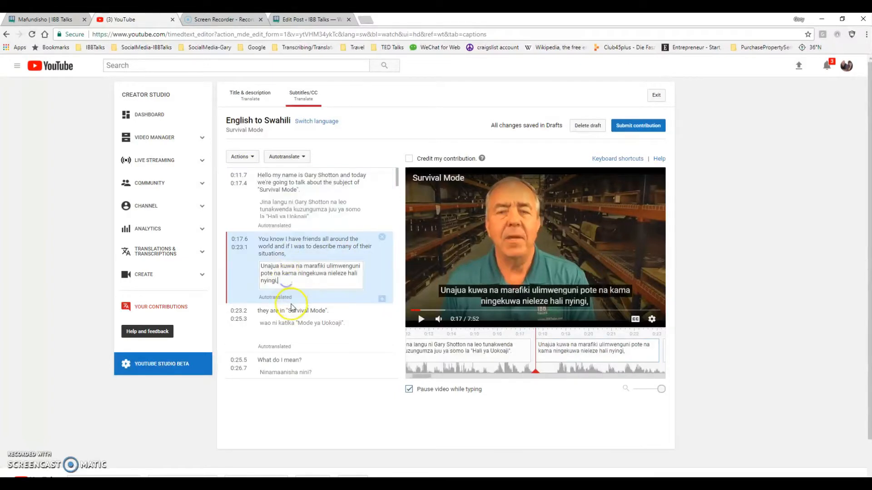
{"action": "left_click", "coordinate": [300, 182]}
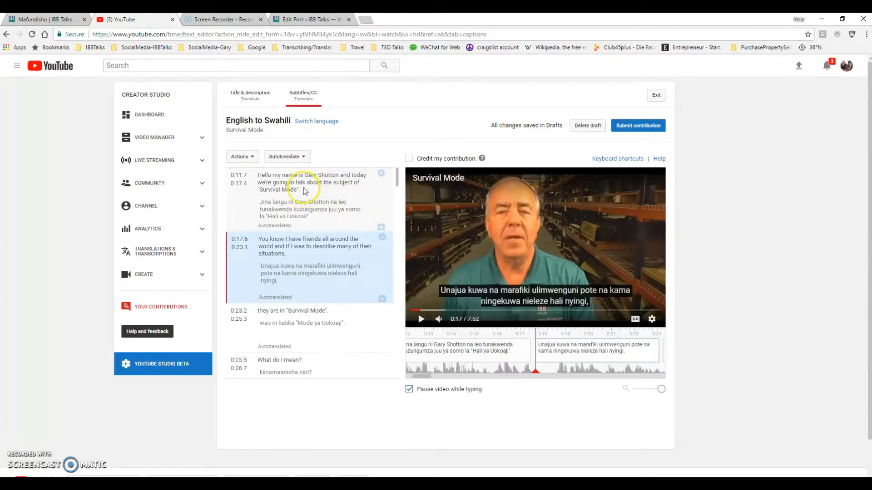
{"action": "left_click", "coordinate": [301, 213]}
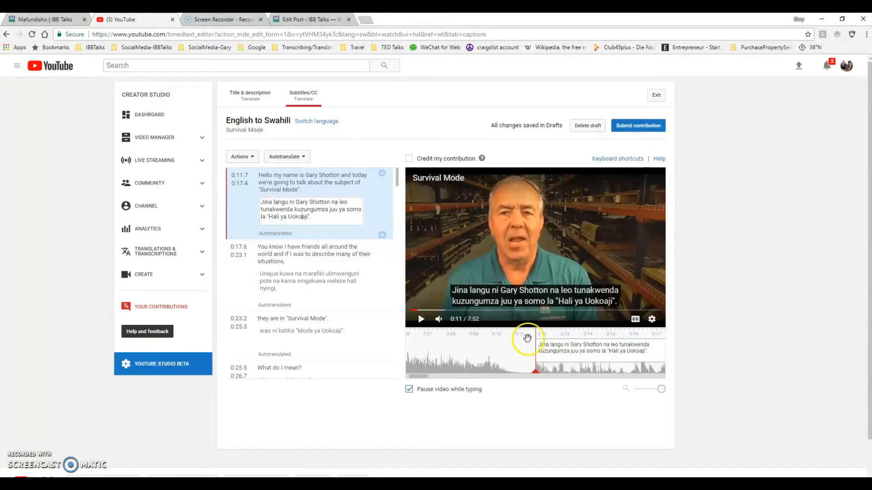
Review the autotranslated Swahili lines starting at 0:26.9 and 0:31.9 against their English subtitles and the video.
{"action": "mouse_move", "coordinate": [522, 334]}
{"action": "left_mouse_down"}
{"action": "mouse_move", "coordinate": [508, 336]}
{"action": "mouse_move", "coordinate": [527, 331]}
{"action": "left_mouse_up"}
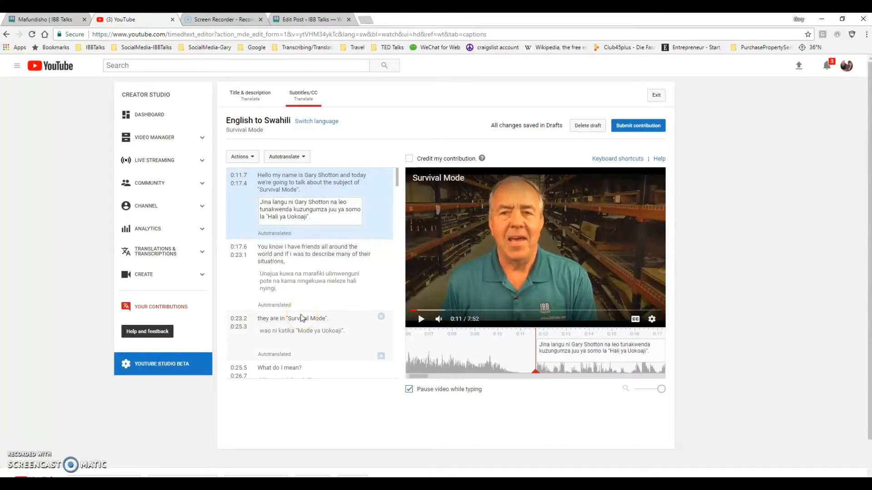
{"action": "scroll", "coordinate": [301, 317], "scroll_direction": "down", "scroll_amount": 5}
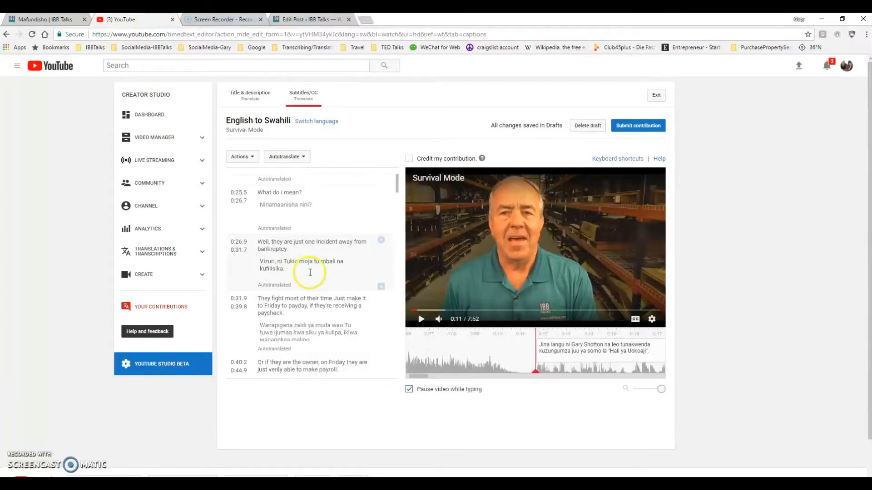
{"action": "left_click", "coordinate": [292, 236]}
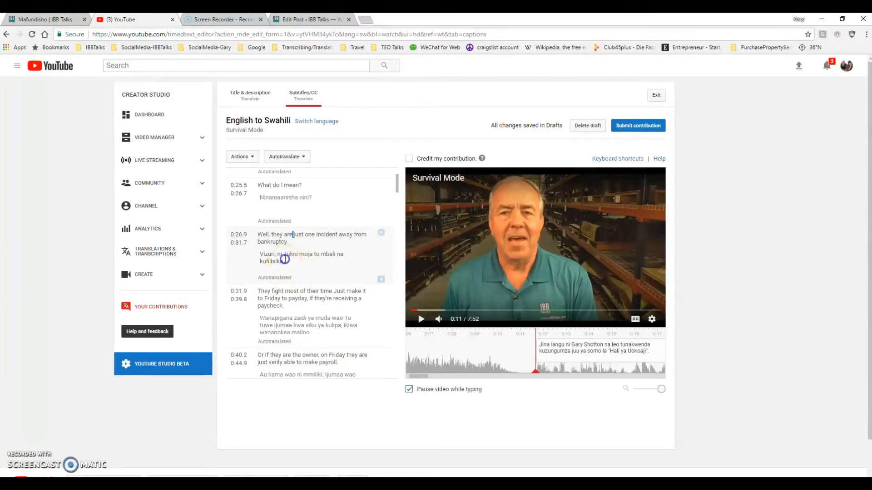
{"action": "left_click", "coordinate": [285, 260]}
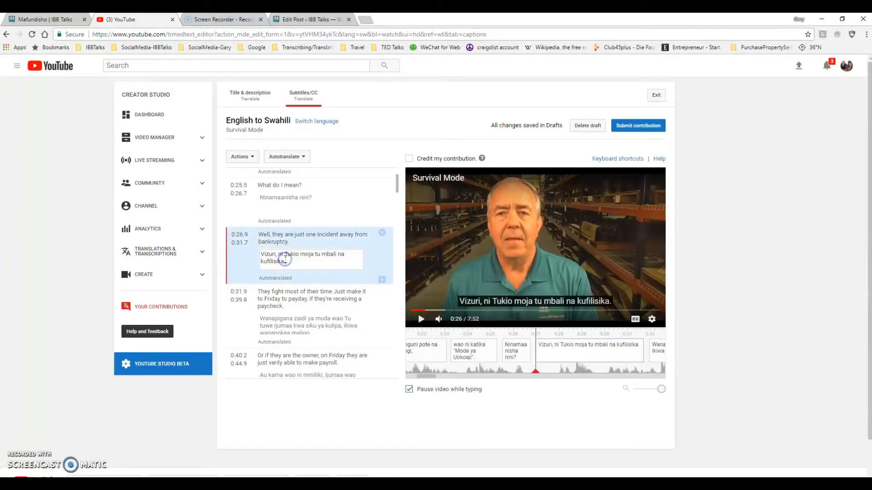
{"action": "left_click", "coordinate": [285, 298]}
{"action": "double_click", "coordinate": [288, 299]}
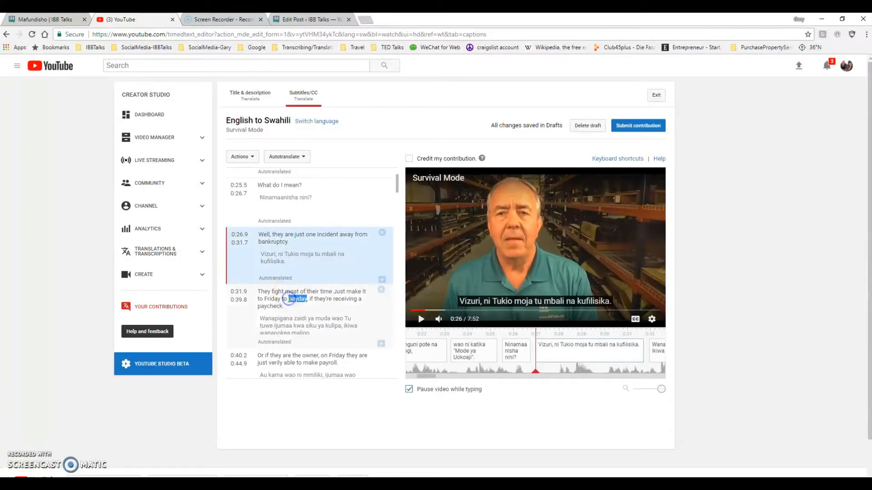
{"action": "left_click", "coordinate": [257, 299]}
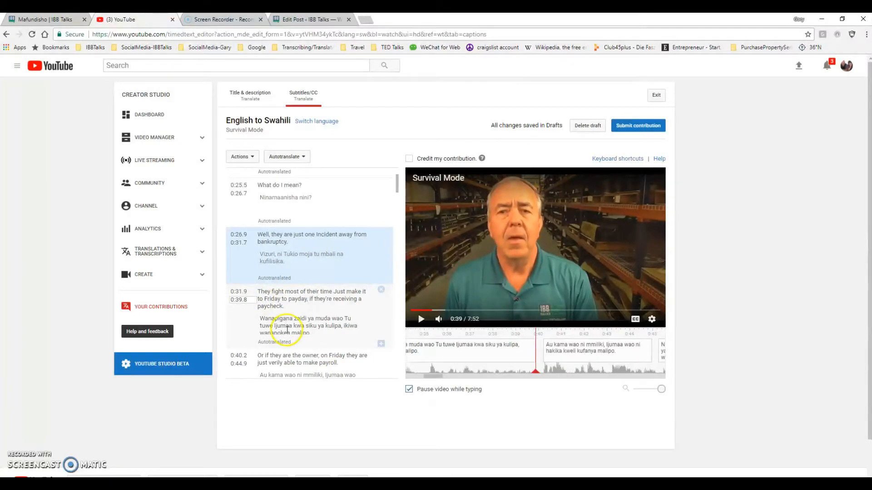
{"action": "left_click", "coordinate": [287, 330]}
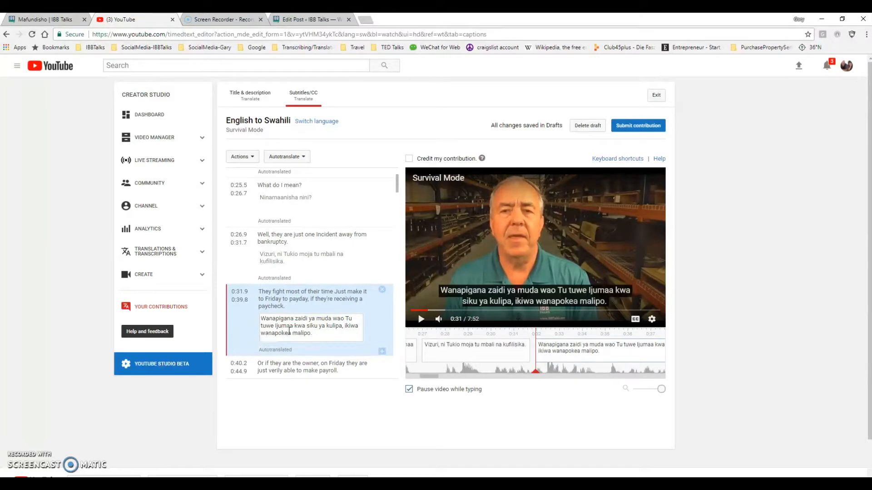
Turn on the option to credit the contribution and switch it back off.
{"action": "left_click", "coordinate": [409, 159]}
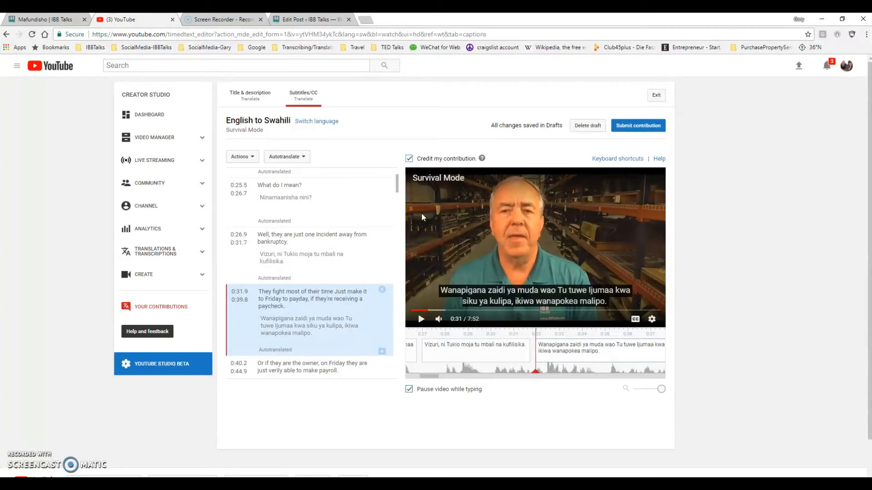
{"action": "left_click", "coordinate": [409, 159]}
Autotranslate the video's title and description into Swahili, and discard those edits.
{"action": "left_click", "coordinate": [246, 99]}
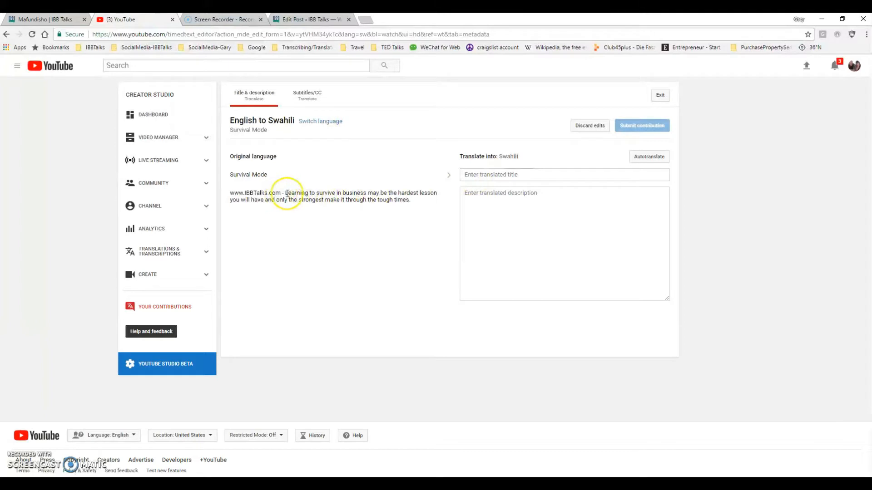
{"action": "left_click", "coordinate": [490, 199]}
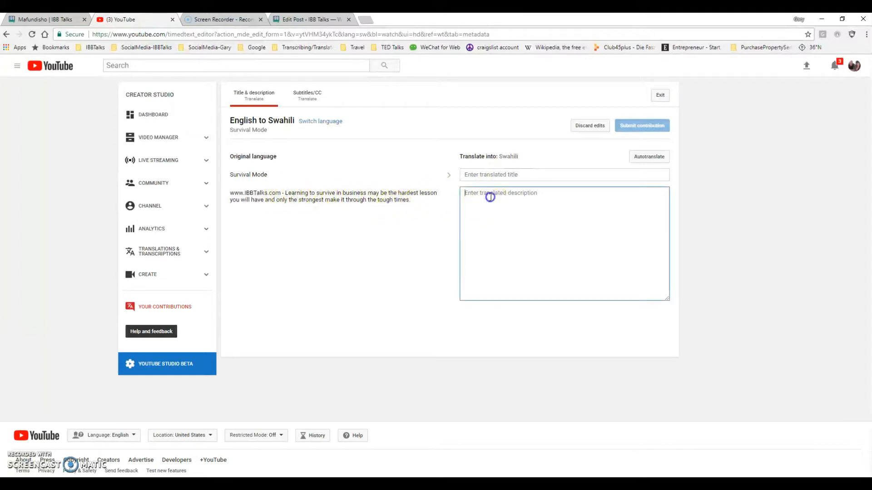
{"action": "left_click", "coordinate": [654, 163]}
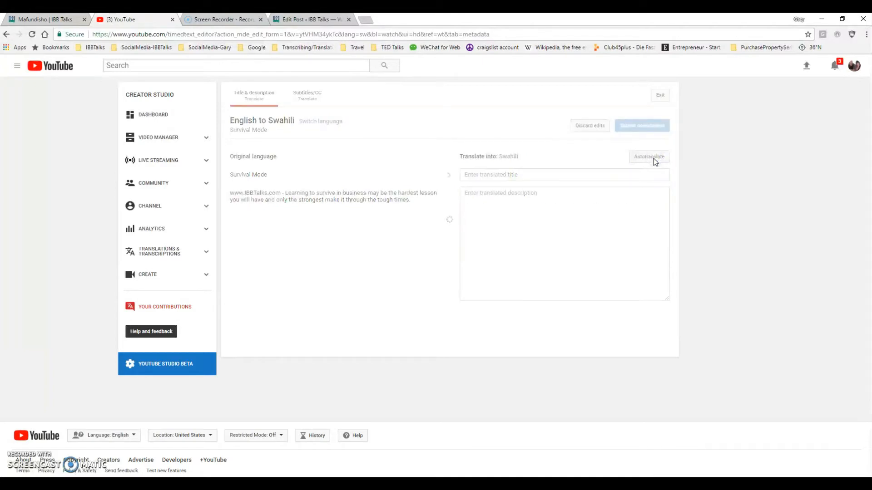
{"action": "left_click", "coordinate": [489, 210]}
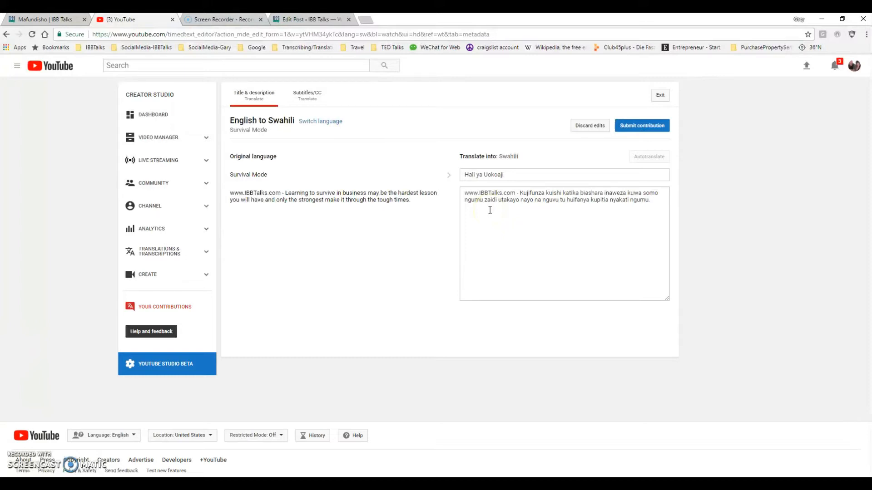
{"action": "left_click", "coordinate": [600, 126]}
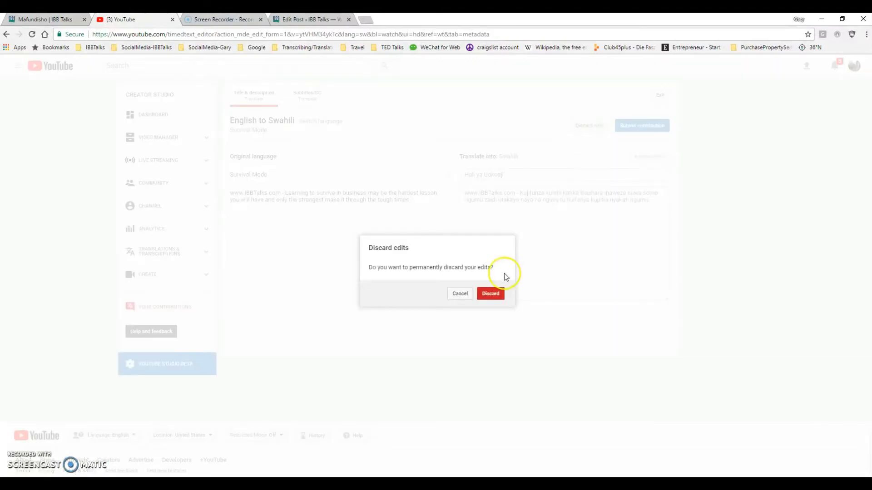
{"action": "left_click", "coordinate": [493, 294]}
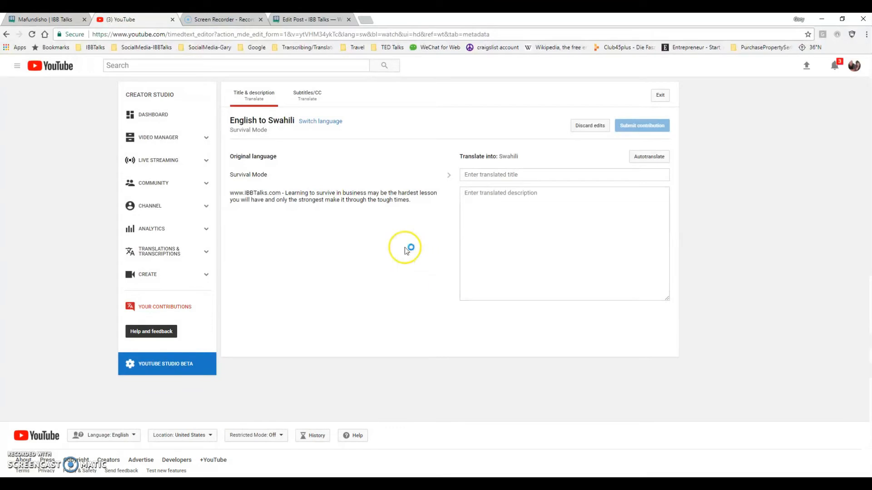
Return to the subtitle translation and delete the autotranslated Swahili draft.
{"action": "left_click", "coordinate": [309, 99]}
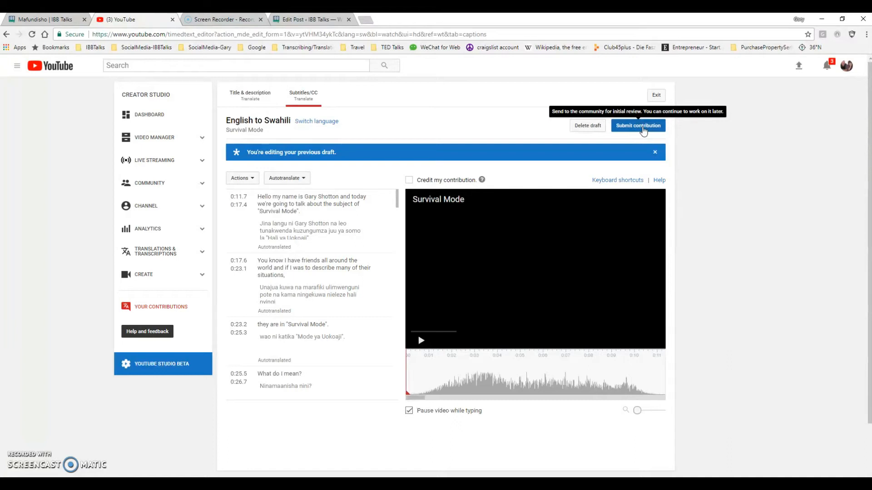
{"action": "left_click", "coordinate": [586, 126]}
{"action": "left_click", "coordinate": [504, 300]}
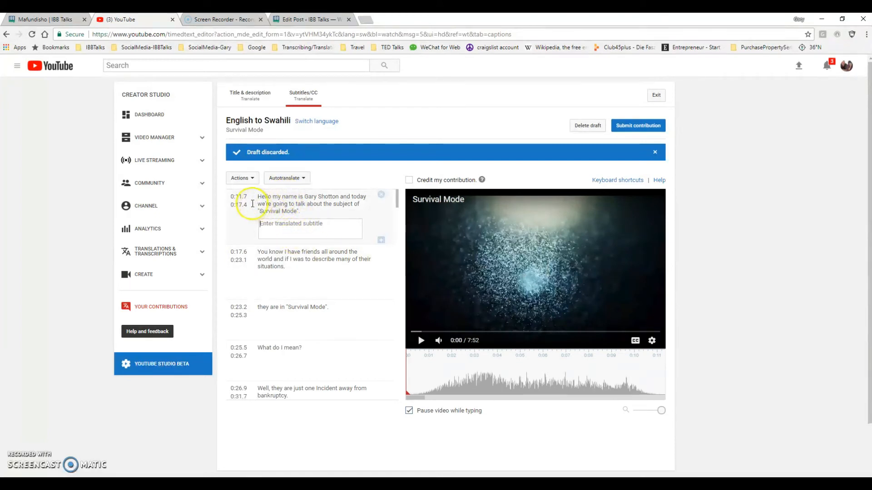
Enter "l;kj;dfgjdf;ljkdfj" as the first subtitle's trial translation and "sdl;fj;sdlfgj" as the second's.
{"action": "left_click", "coordinate": [299, 229]}
{"action": "type", "text": "l;kj;dfgjdf;ljkdfj"}
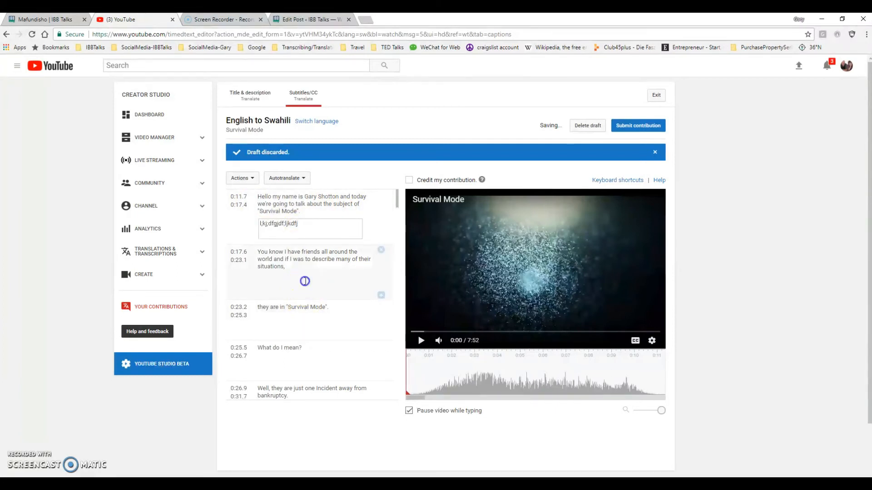
{"action": "left_click", "coordinate": [306, 280]}
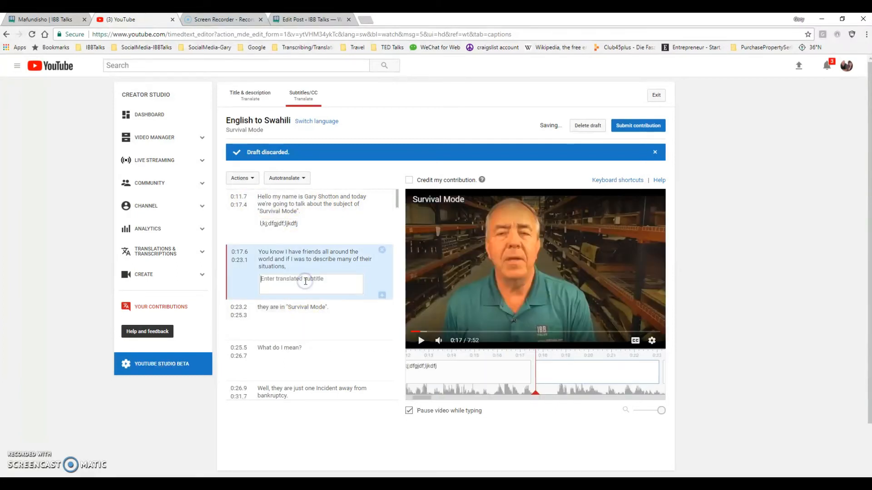
{"action": "type", "text": "sdl;fj;sdlfgj"}
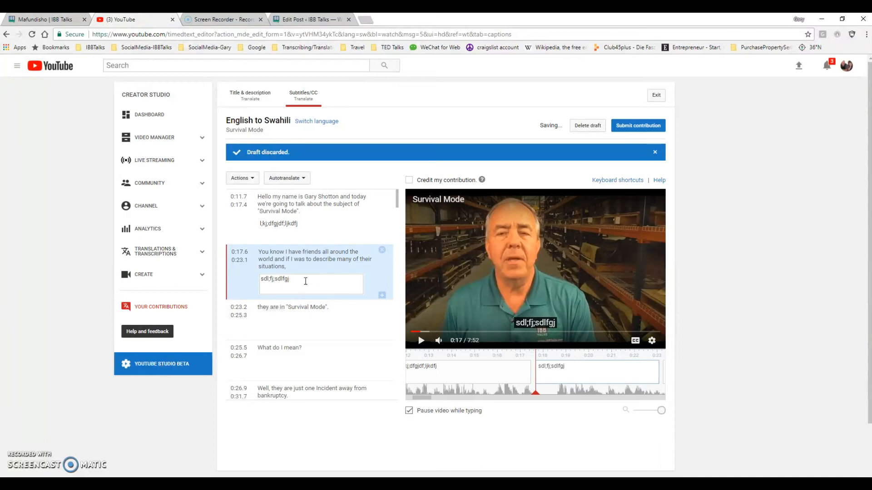
Delete the trial text from the second subtitle's translation.
{"action": "key", "text": "BackSpace"}
{"action": "key", "text": "BackSpace"}
{"action": "key", "text": "BackSpace"}
{"action": "key", "text": "BackSpace"}
{"action": "key", "text": "BackSpace"}
{"action": "key", "text": "BackSpace"}
{"action": "key", "text": "BackSpace"}
{"action": "key", "text": "BackSpace"}
{"action": "key", "text": "BackSpace"}
{"action": "key", "text": "BackSpace"}
{"action": "key", "text": "BackSpace"}
{"action": "key", "text": "BackSpace"}
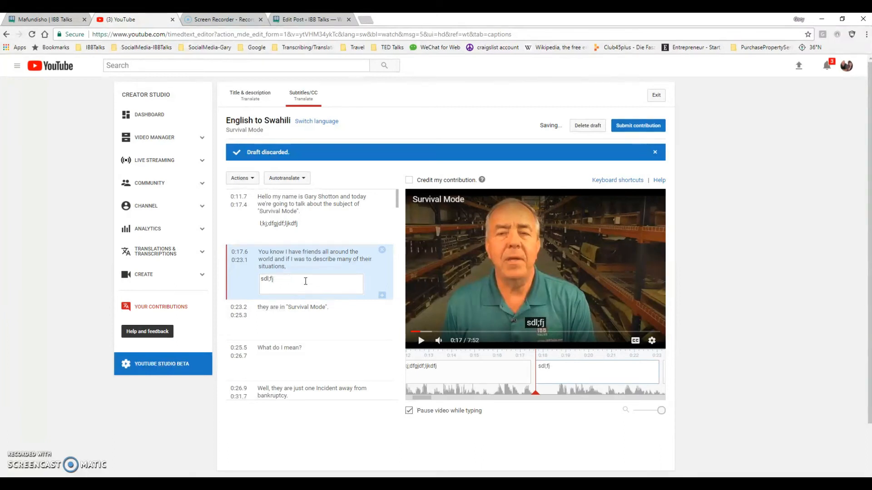
{"action": "key", "text": "BackSpace"}
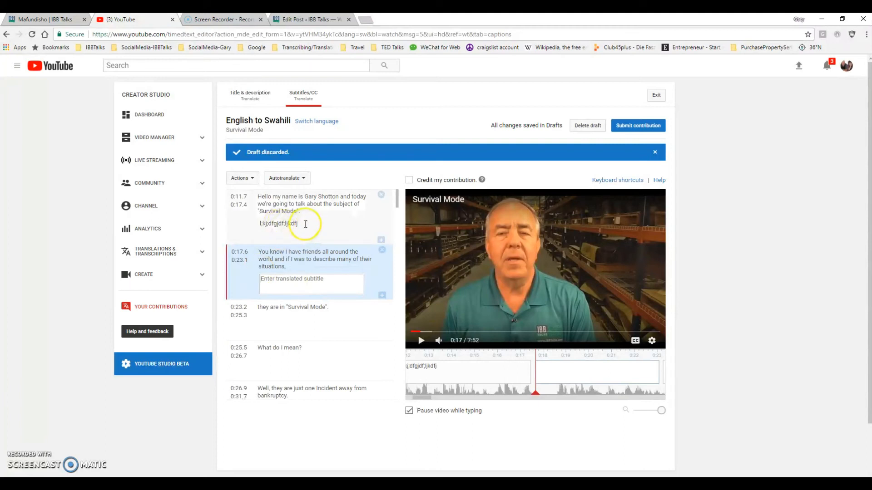
Clear the trial translation of the first subtitle, leaving its text field empty.
{"action": "left_click", "coordinate": [305, 224]}
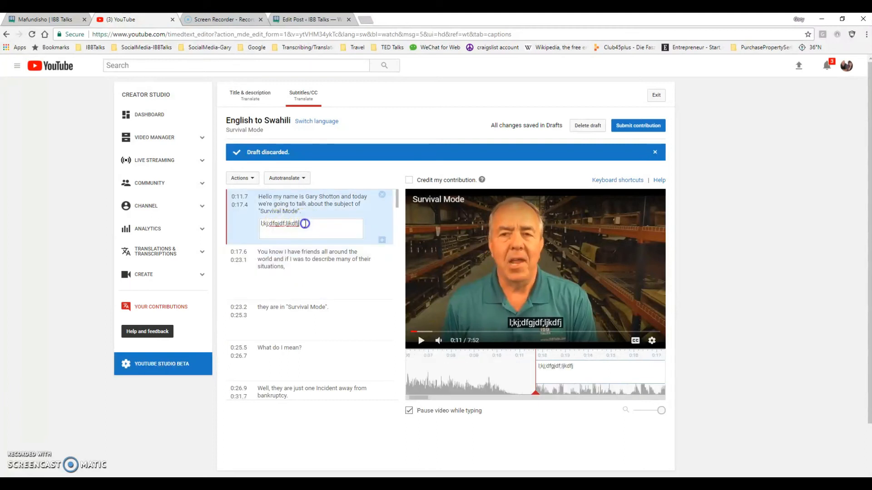
{"action": "key", "text": "BackSpace"}
{"action": "key", "text": "BackSpace"}
{"action": "key", "text": "BackSpace"}
{"action": "key", "text": "BackSpace"}
{"action": "key", "text": "BackSpace"}
{"action": "key", "text": "BackSpace"}
{"action": "key", "text": "BackSpace"}
{"action": "key", "text": "BackSpace"}
{"action": "key", "text": "BackSpace"}
{"action": "key", "text": "BackSpace"}
{"action": "key", "text": "BackSpace"}
{"action": "key", "text": "BackSpace"}
{"action": "key", "text": "BackSpace"}
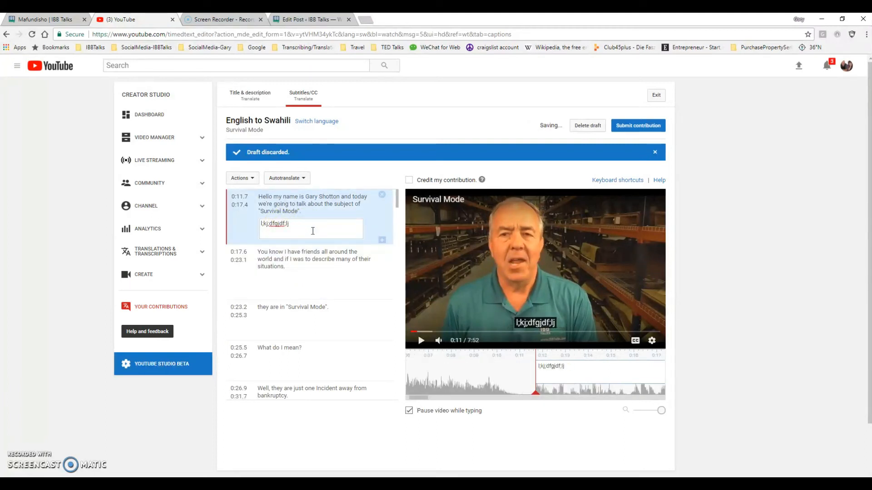
{"action": "key", "text": "BackSpace"}
{"action": "key", "text": "BackSpace"}
{"action": "key", "text": "BackSpace"}
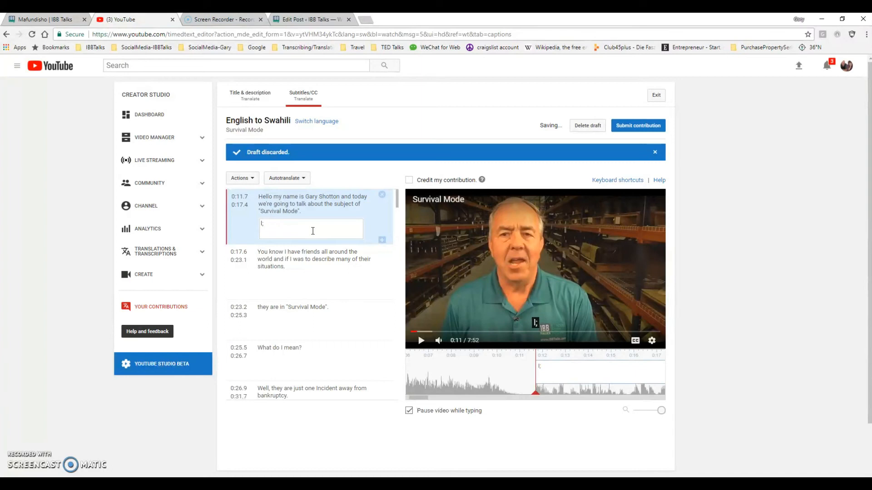
{"action": "key", "text": "BackSpace"}
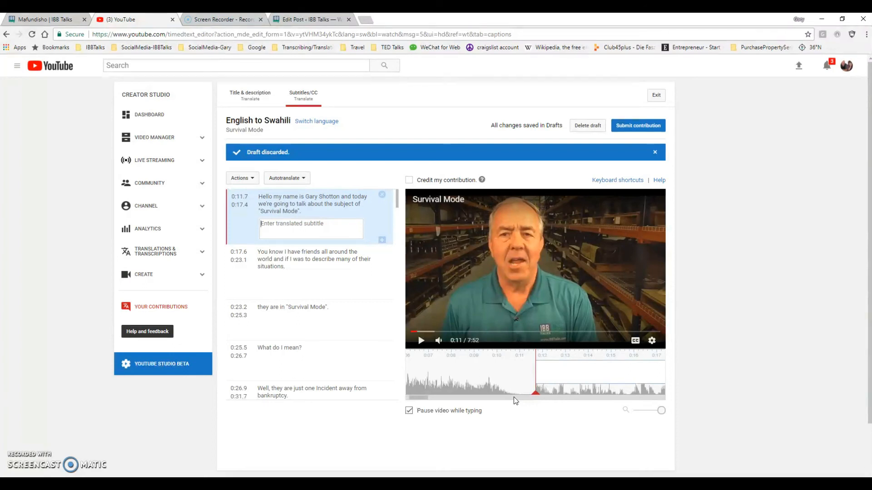
Move the timeline to about 0:12 and examine the timing of the first two subtitles in the list and video.
{"action": "left_click_drag", "start_coordinate": [508, 358], "coordinate": [487, 357]}
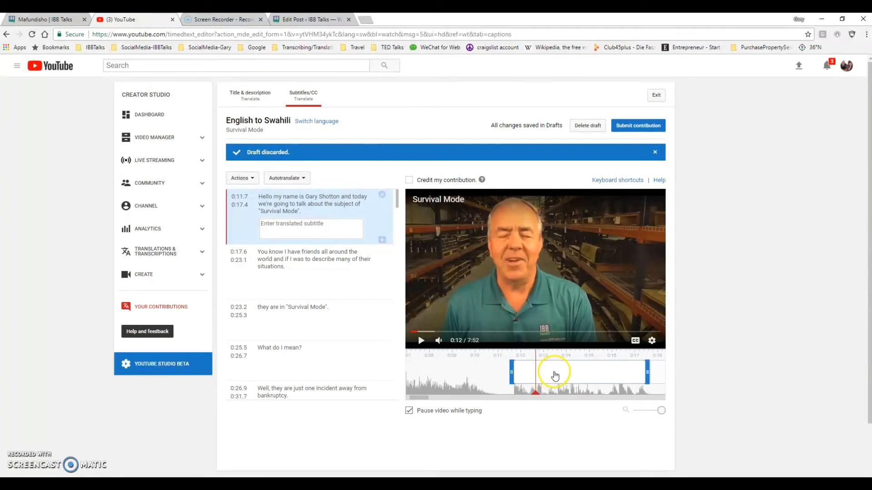
{"action": "left_click", "coordinate": [348, 235]}
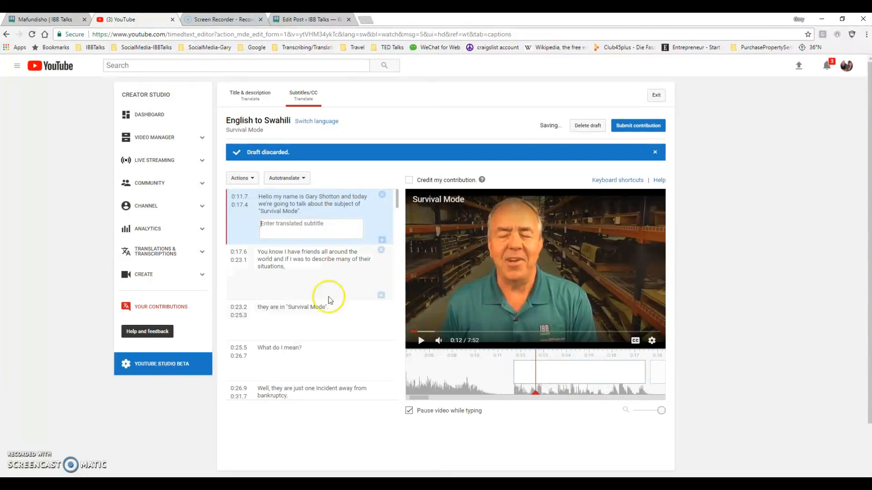
{"action": "left_click", "coordinate": [305, 289]}
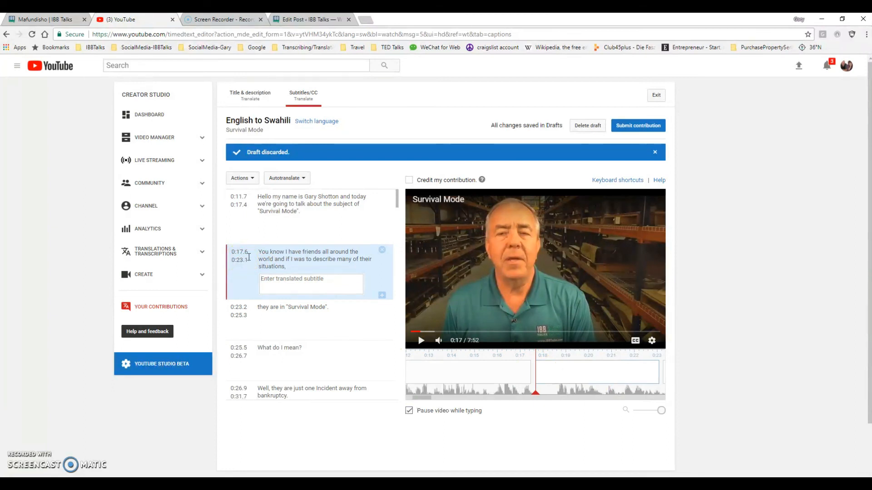
{"action": "left_click", "coordinate": [239, 264]}
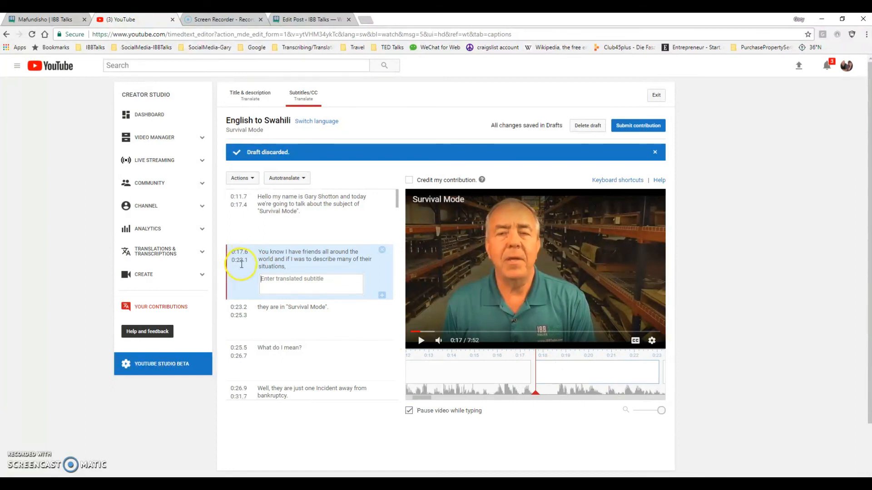